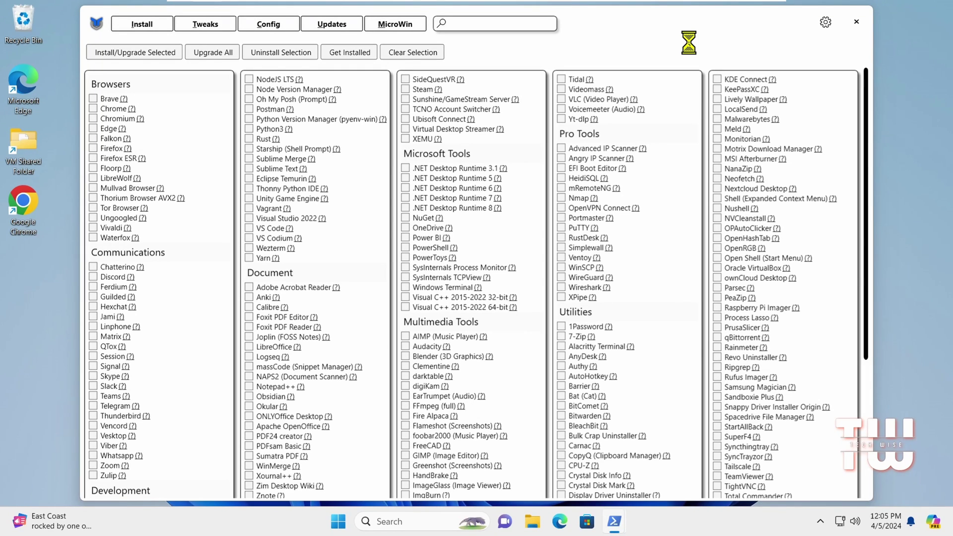
Step: Browse WinUtil's Tweaks, Config, Updates and MicroWin pages, then return to Tweaks
click(199, 27)
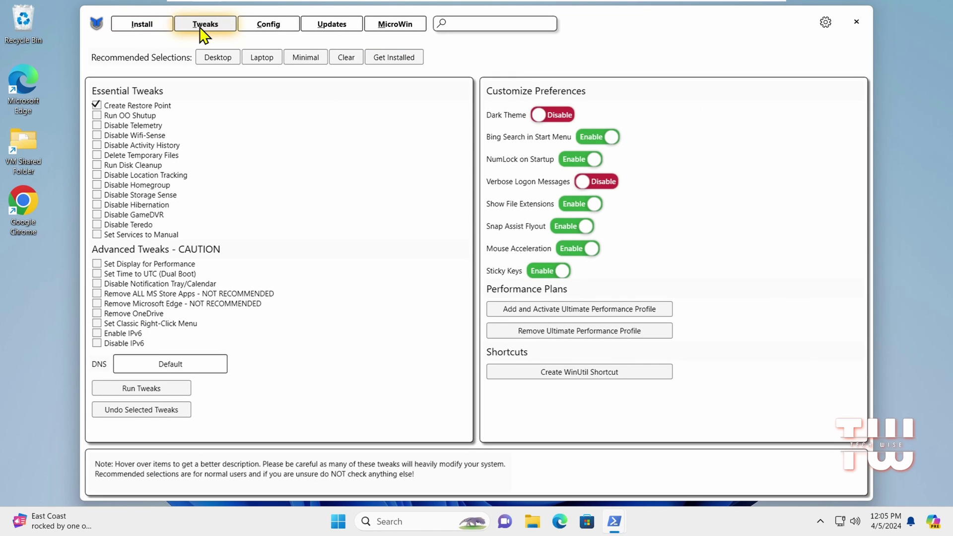
click(276, 29)
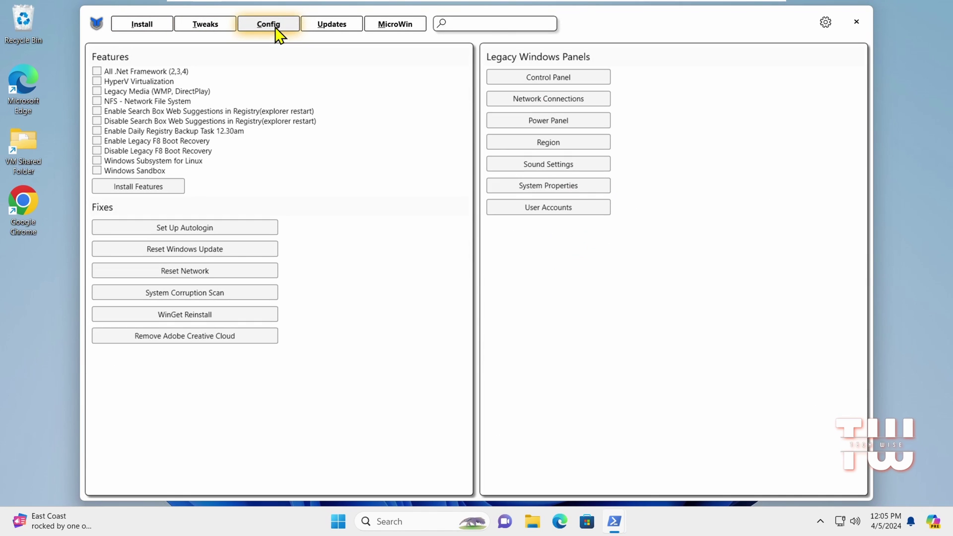
click(327, 30)
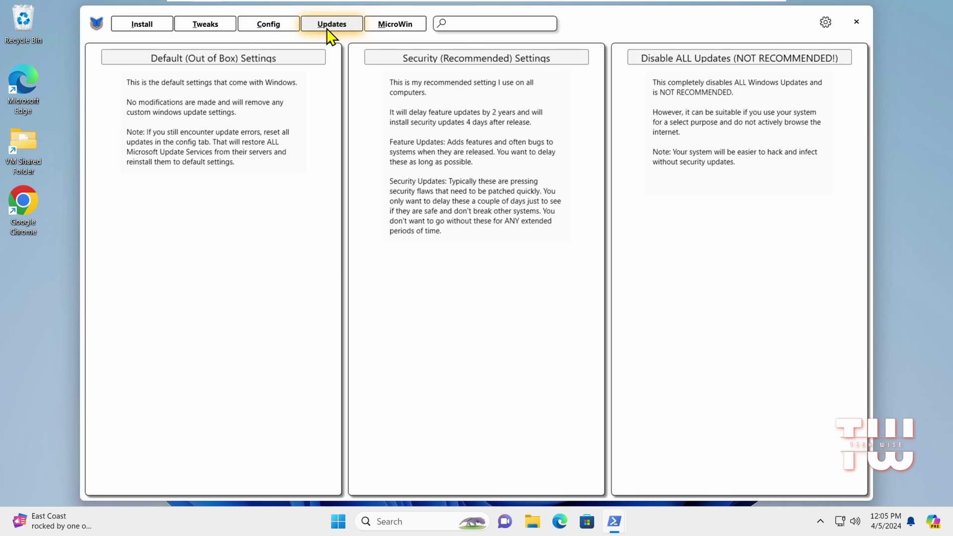
click(397, 25)
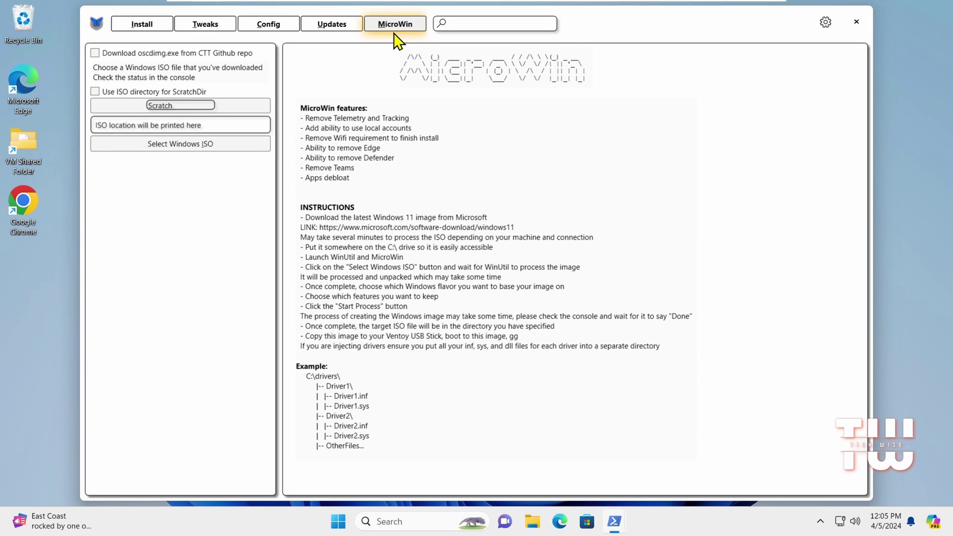
click(208, 26)
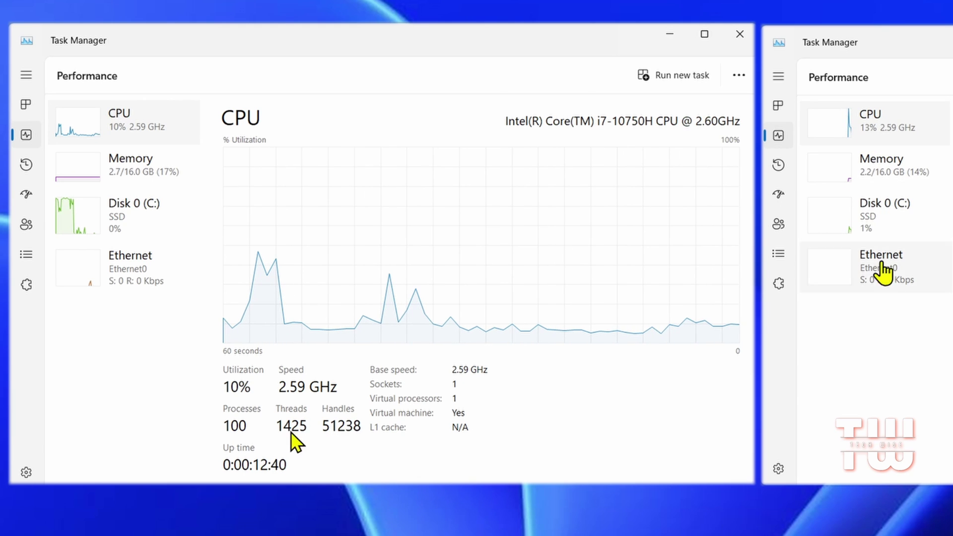
Step: After comparing CPU figures (100 vs 88 processes), switch Task Manager's Performance view to Memory
click(161, 174)
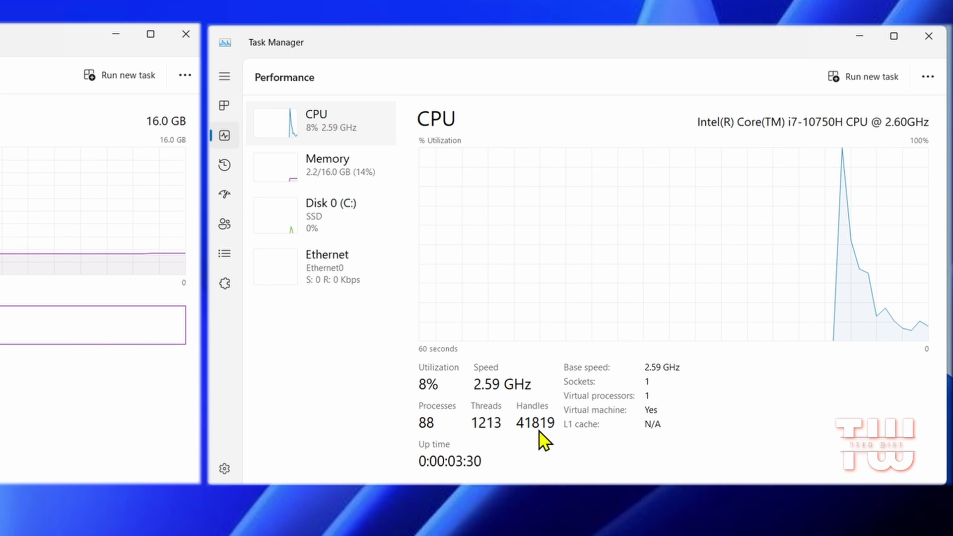
key(Down)
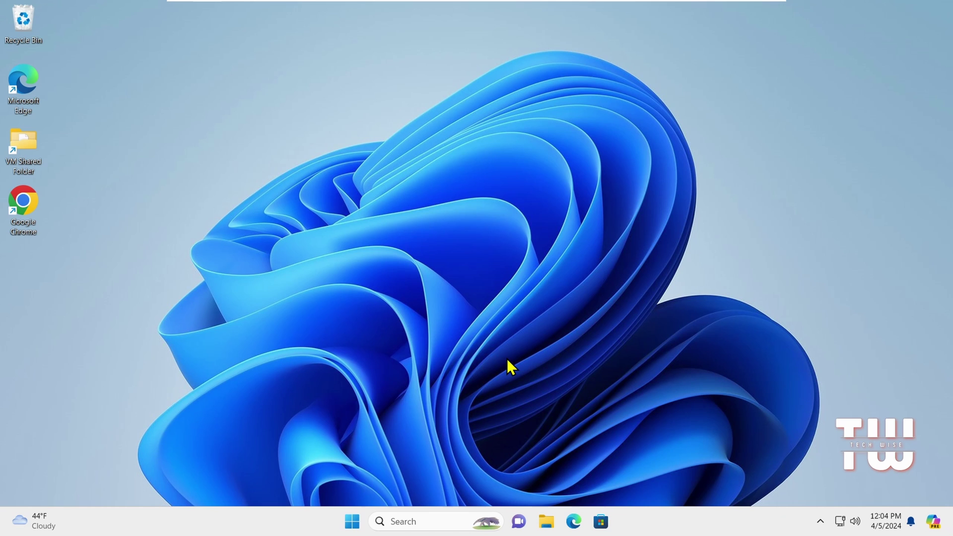
Step: Search Start for 'powershell' and run Windows PowerShell as administrator, approving the UAC prompt
click(354, 521)
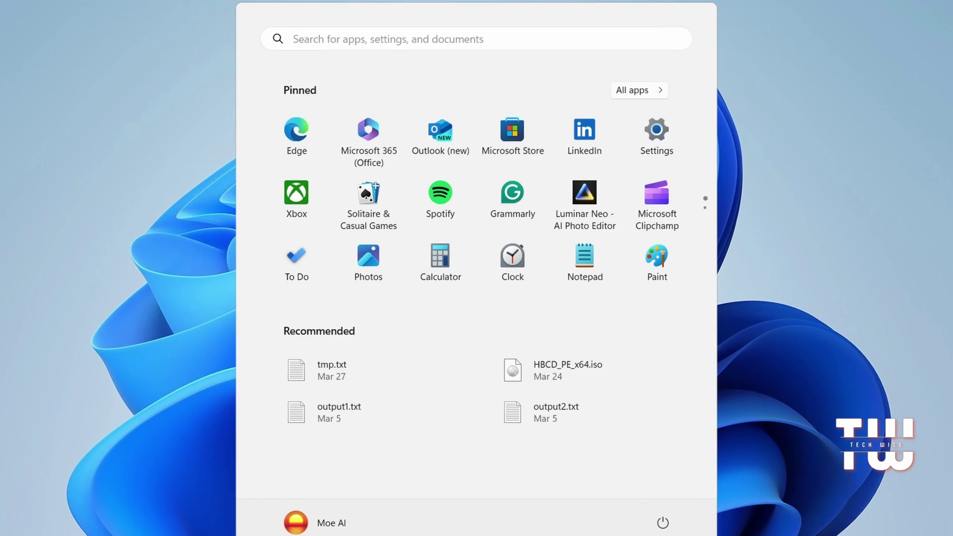
text(powershell)
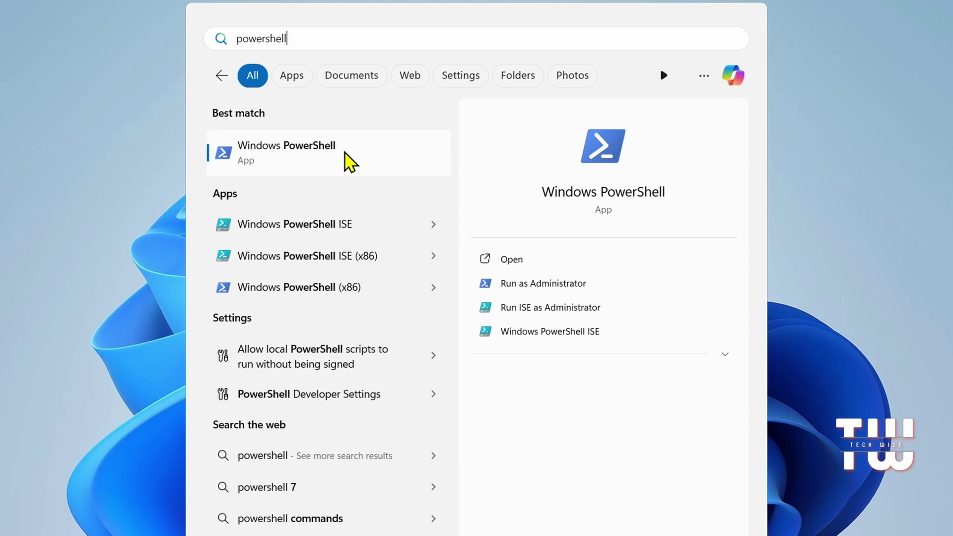
right_click(346, 154)
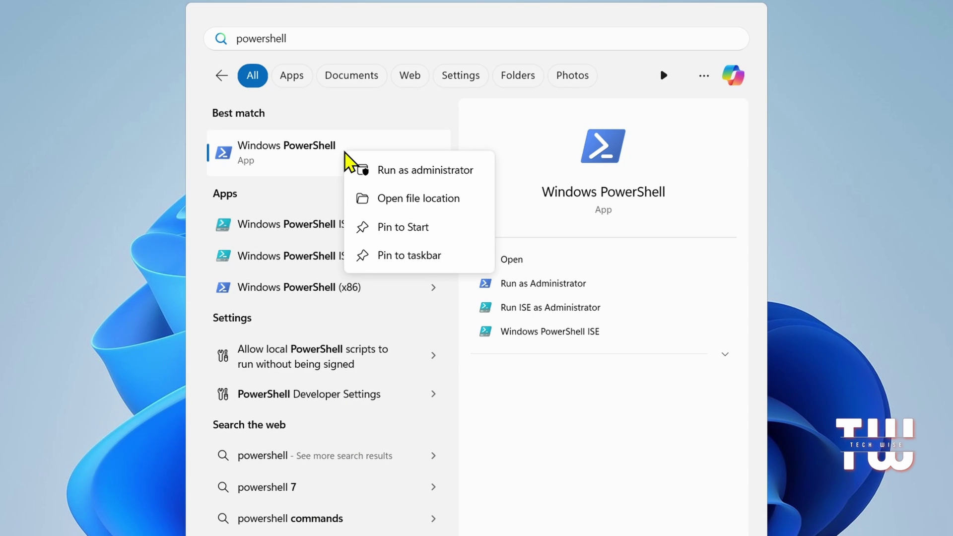
click(427, 171)
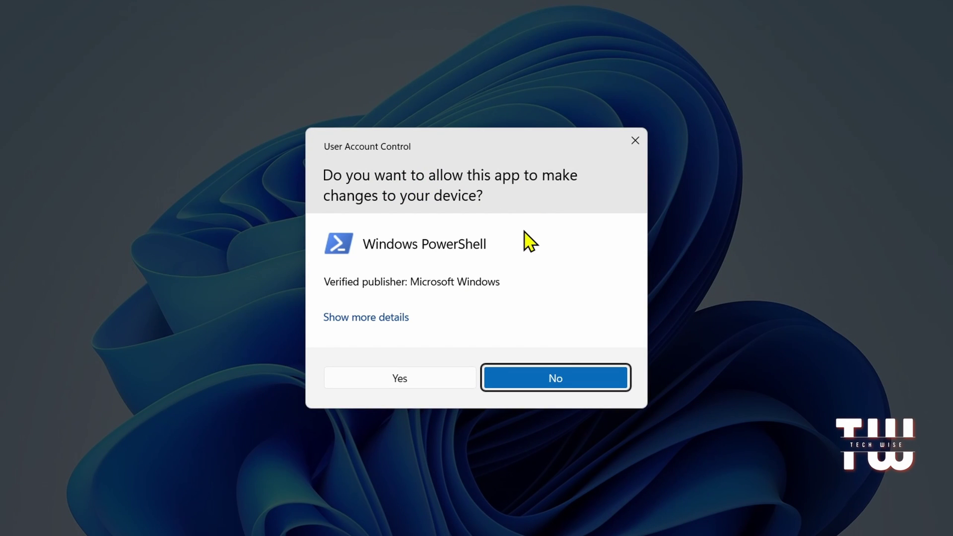
click(408, 379)
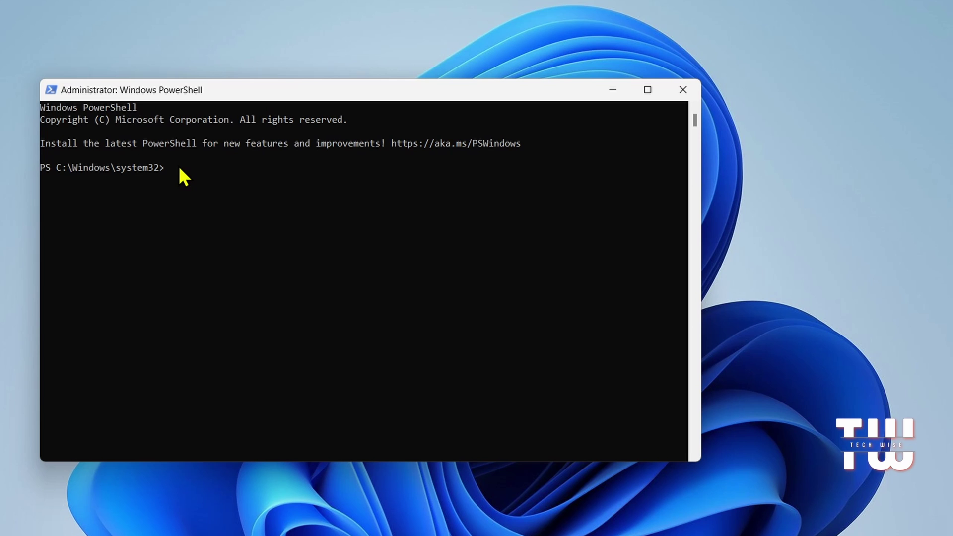
text(iwr -useb https://christitus.com/win | iex)
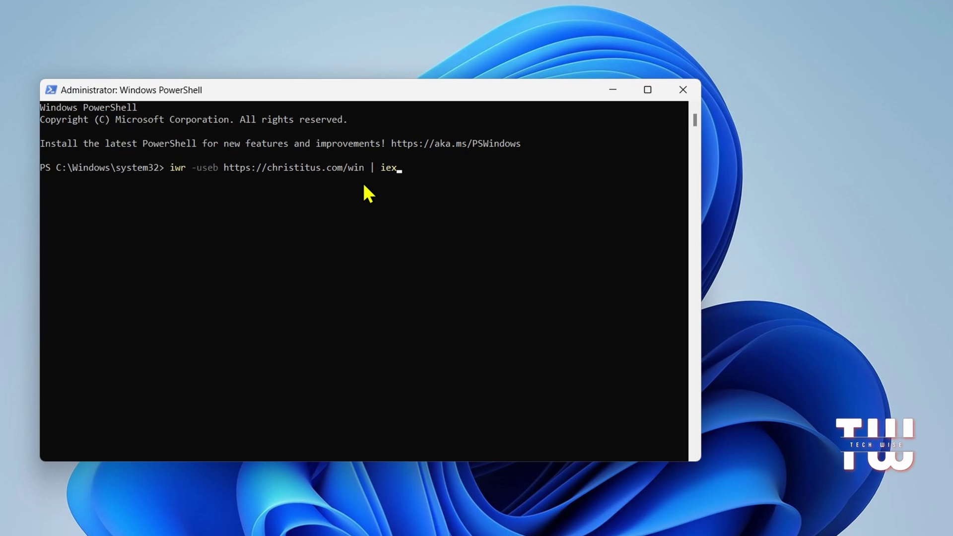
key(Return)
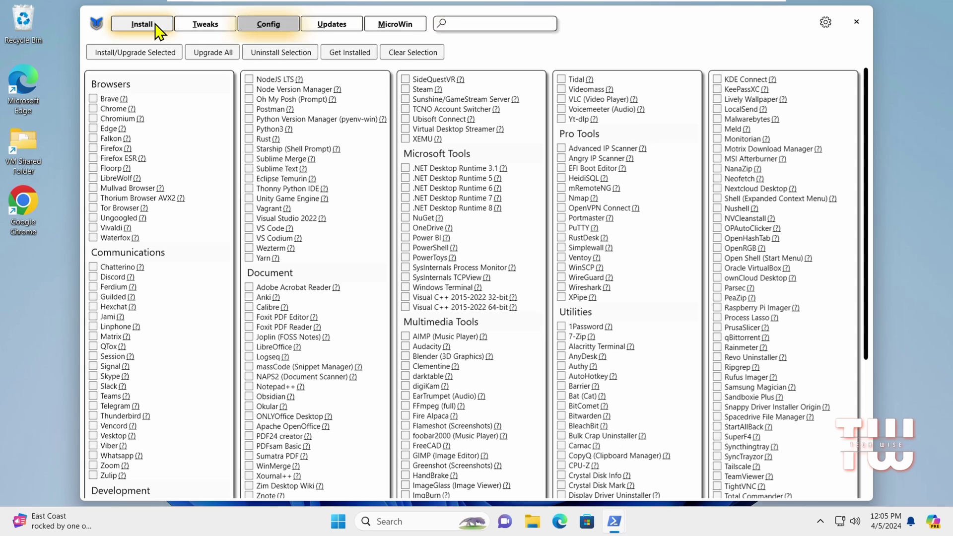
Step: Look over the Tweaks, Config, Updates and MicroWin pages, ending back on Tweaks
click(201, 25)
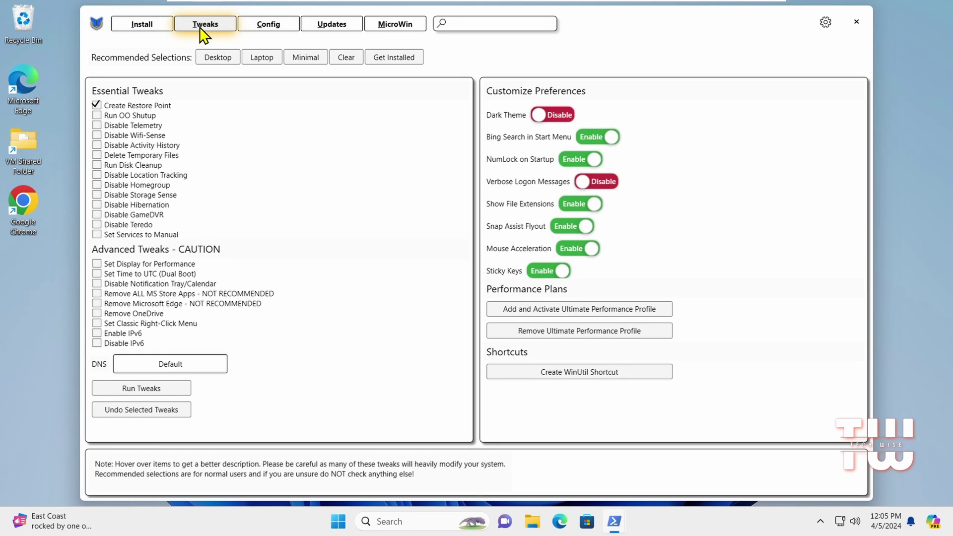
click(275, 29)
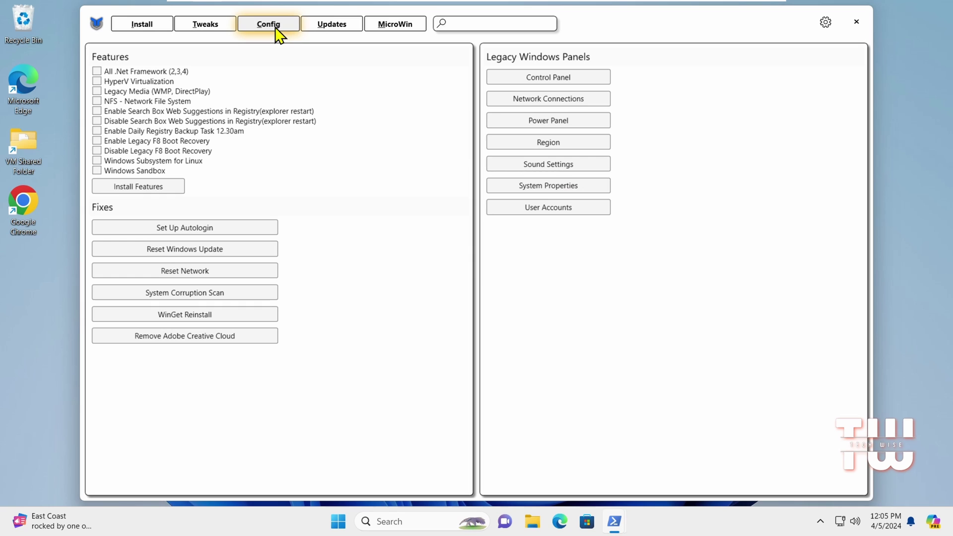
click(329, 33)
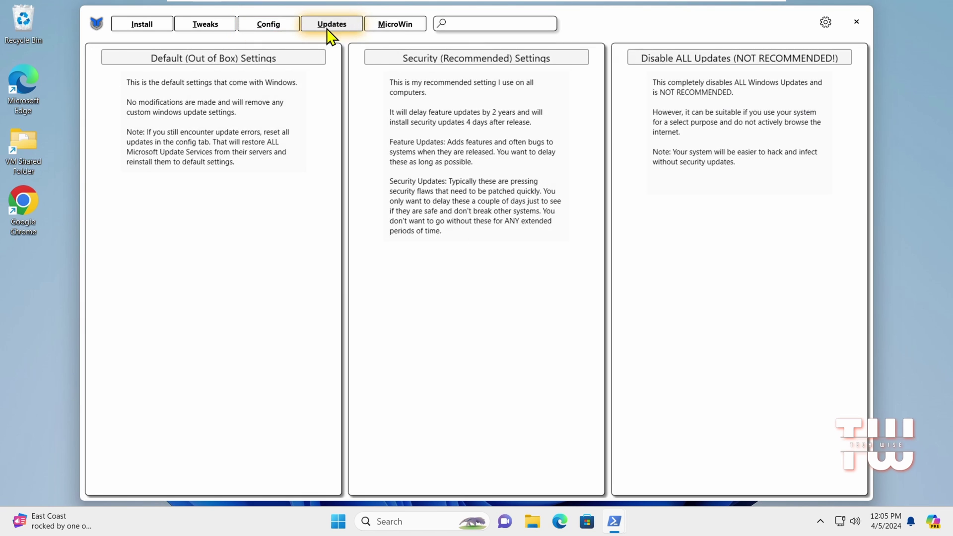
click(398, 26)
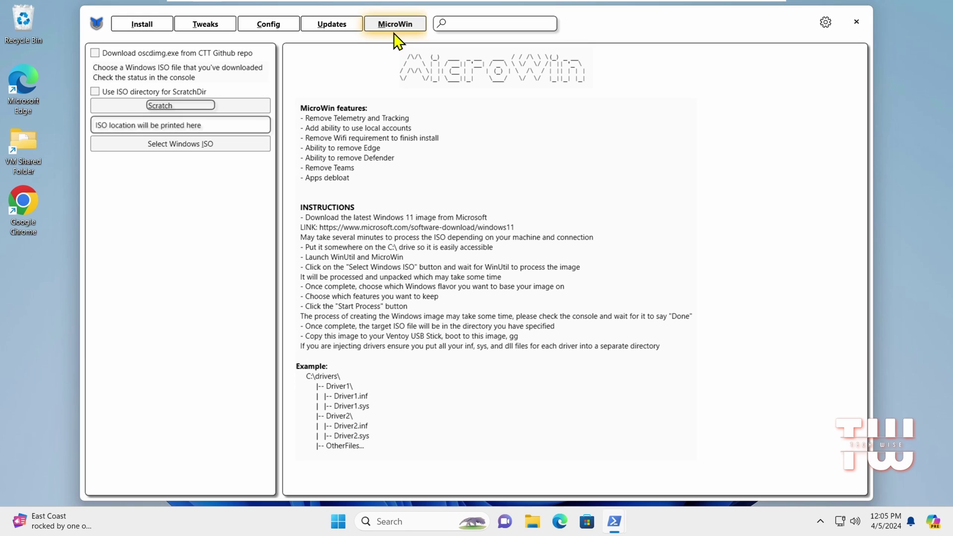
click(208, 30)
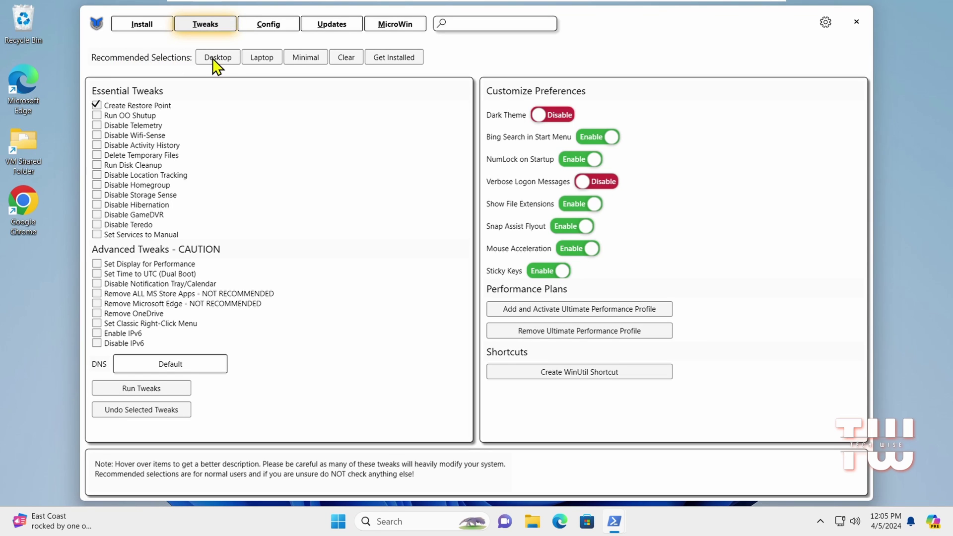
Step: Apply the Laptop recommended selection, ticking ten essential tweaks including OO Shutup and Disable Telemetry
click(266, 58)
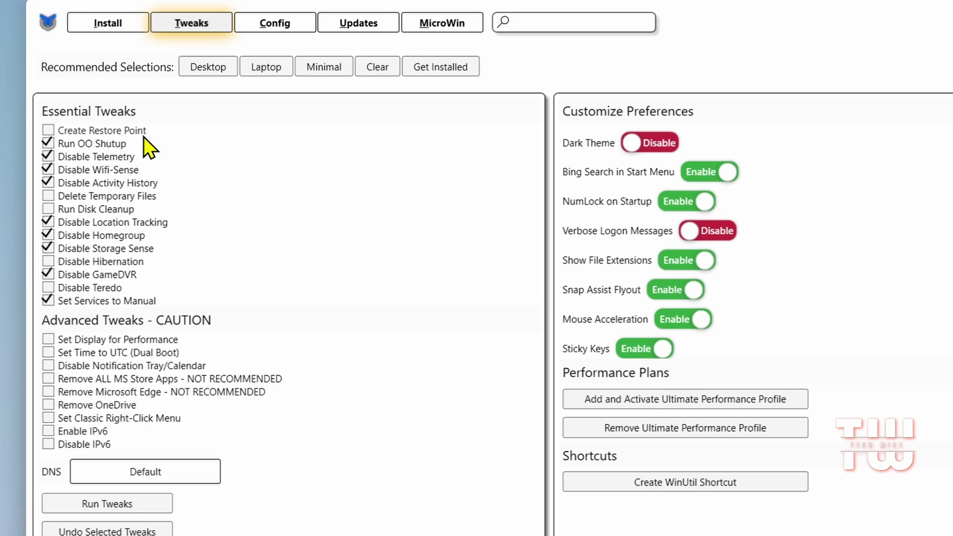
mouse_move(111, 134)
Step: Tick Create Restore Point, Delete Temporary Files, Run Disk Cleanup and Disable Hibernation
click(47, 128)
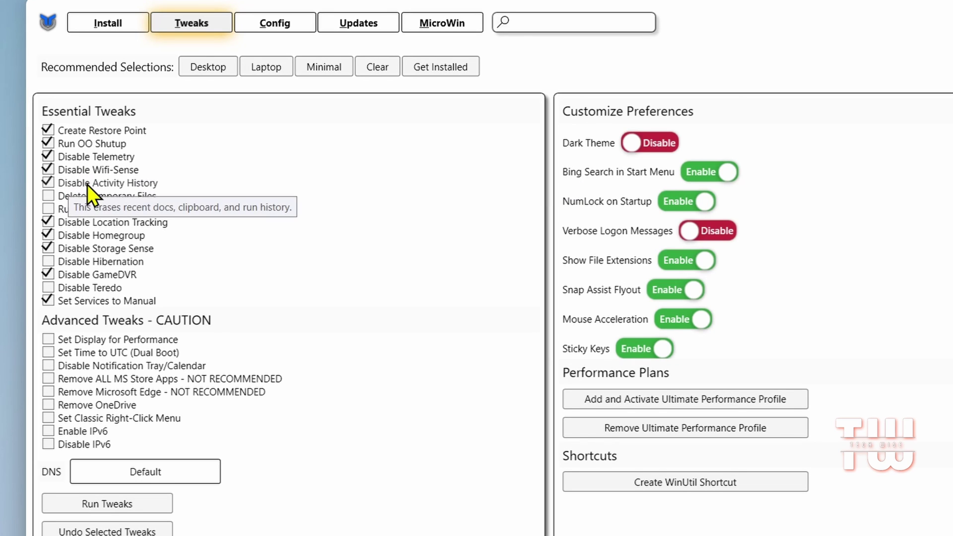
click(52, 197)
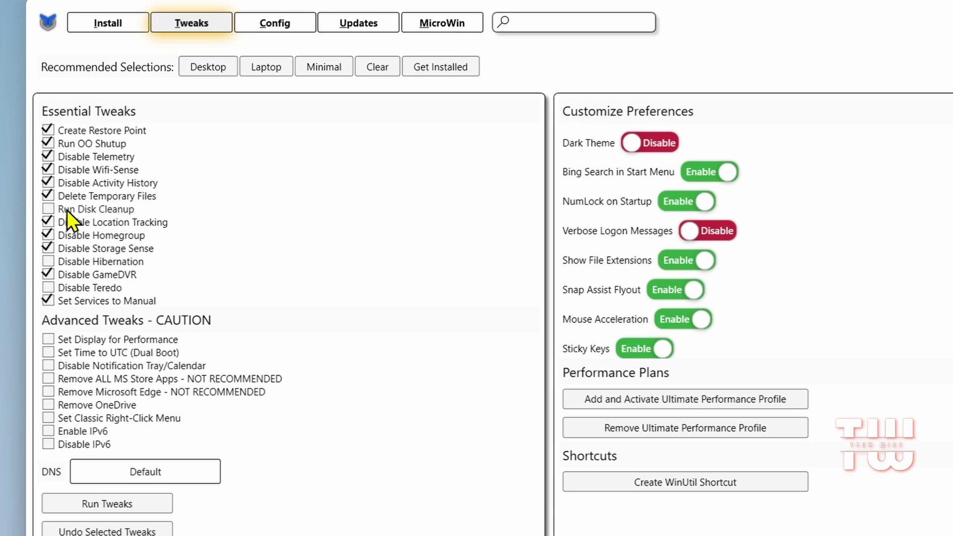
click(48, 210)
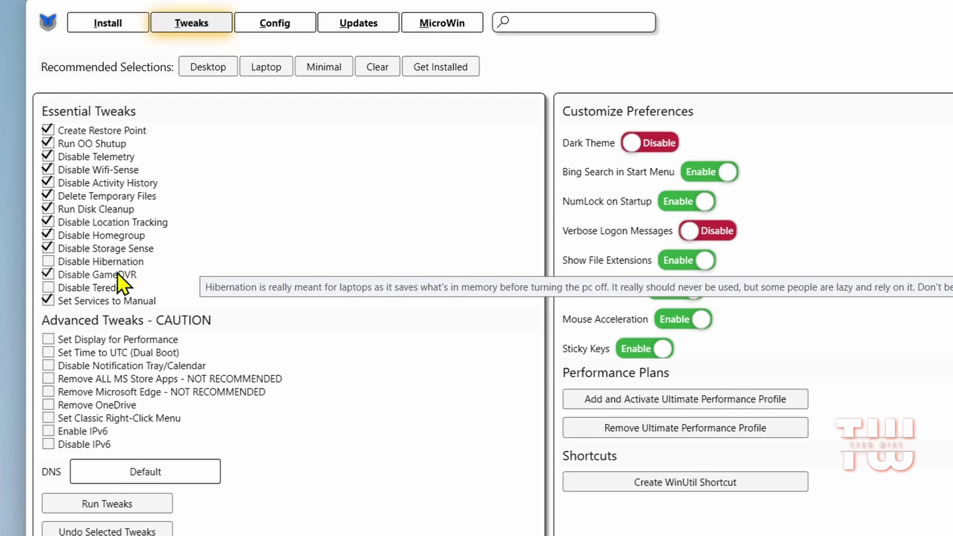
click(52, 262)
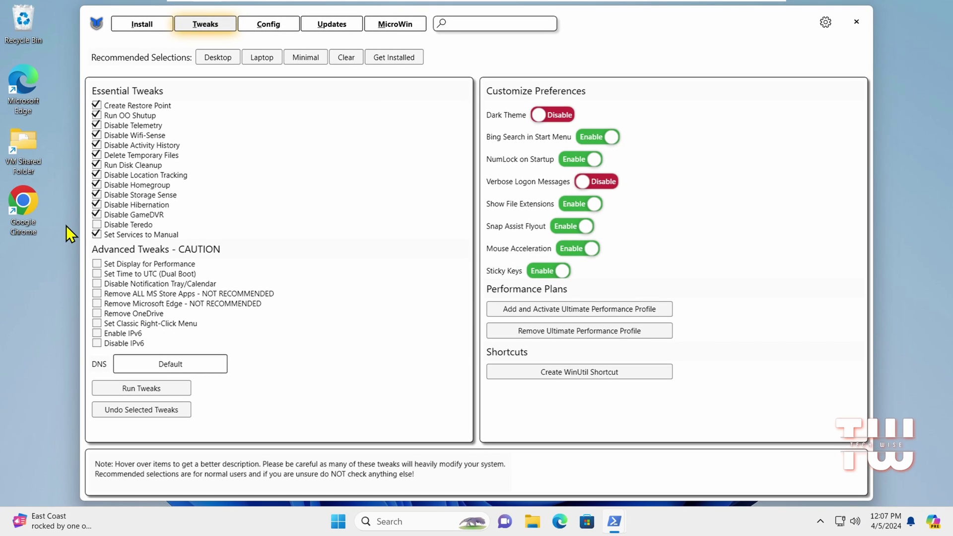
Step: Review the Storage Sense settings page via a Start search for 'storage', then close Settings
click(338, 521)
text(storage)
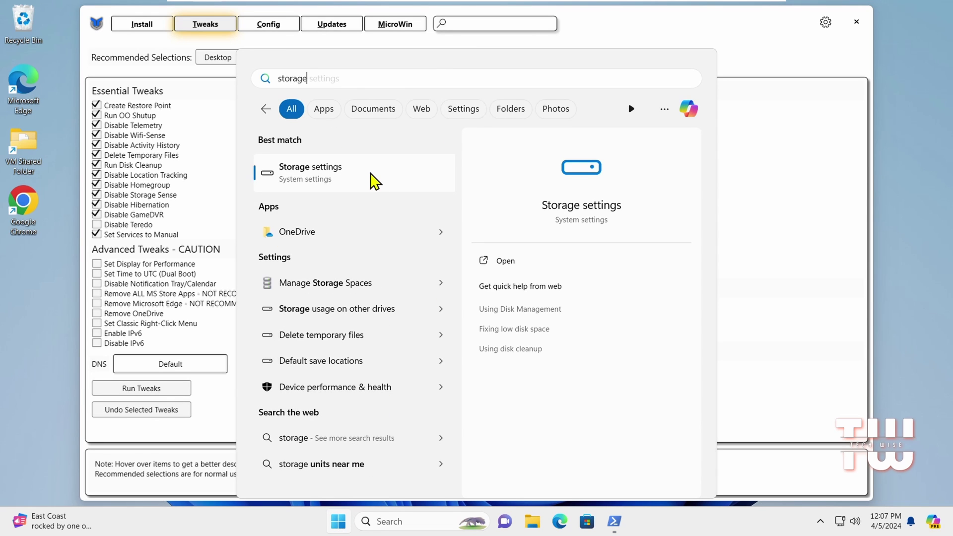
click(432, 179)
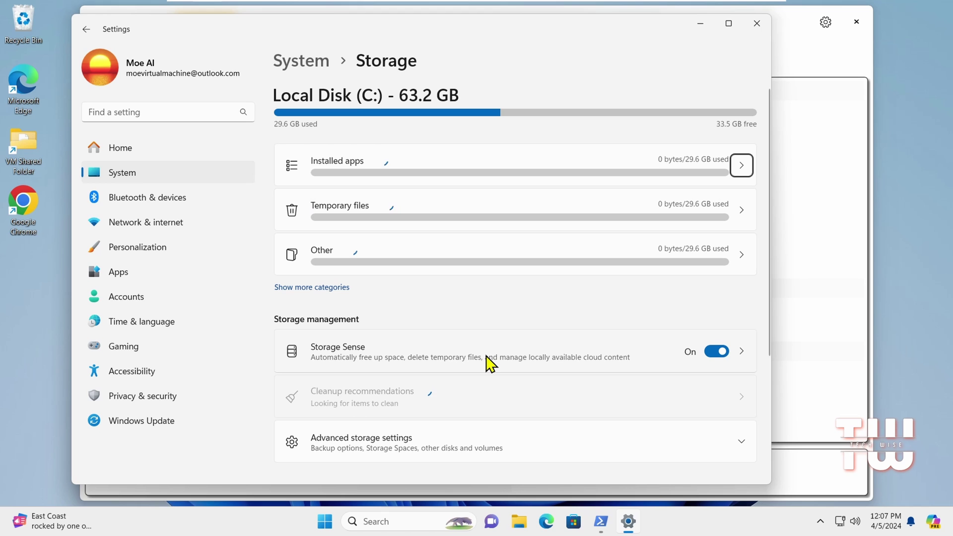
click(502, 362)
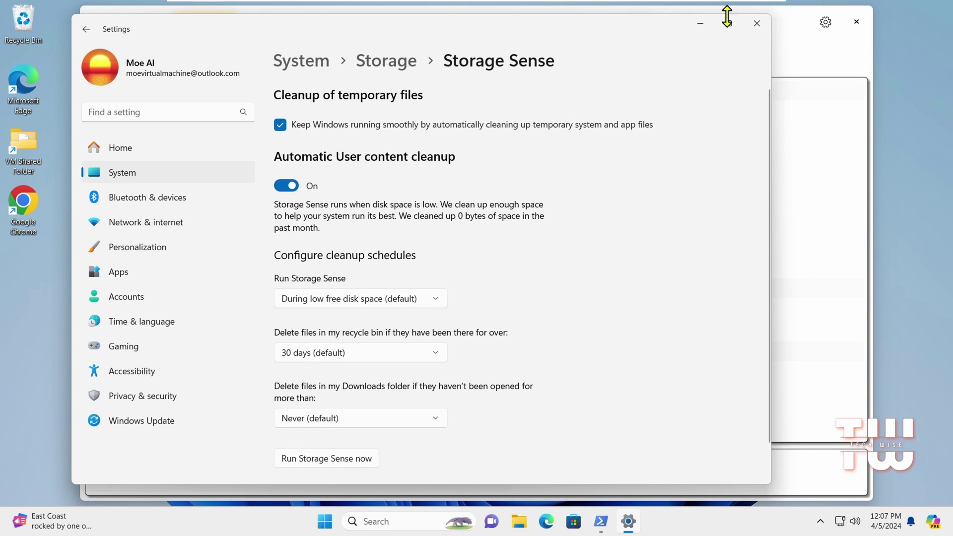
click(757, 24)
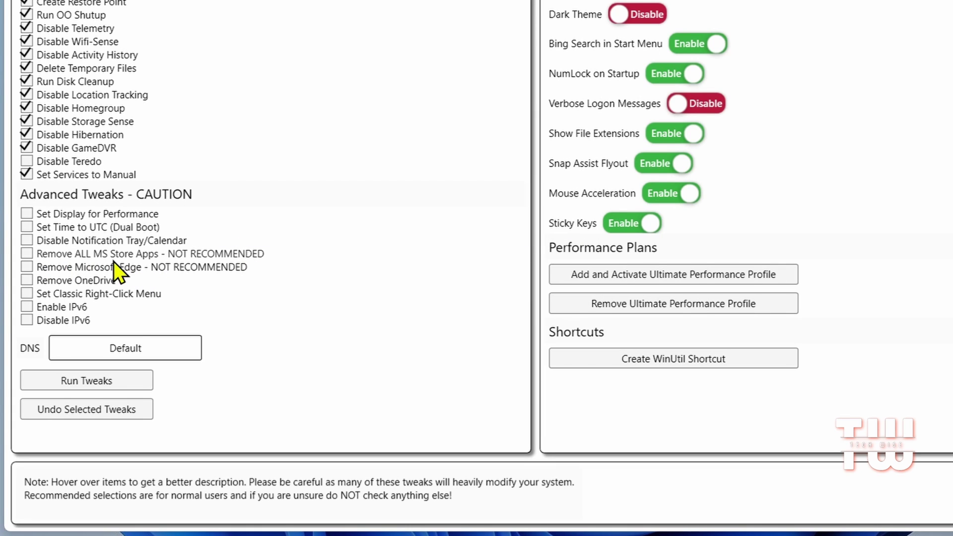
mouse_move(110, 261)
mouse_move(29, 285)
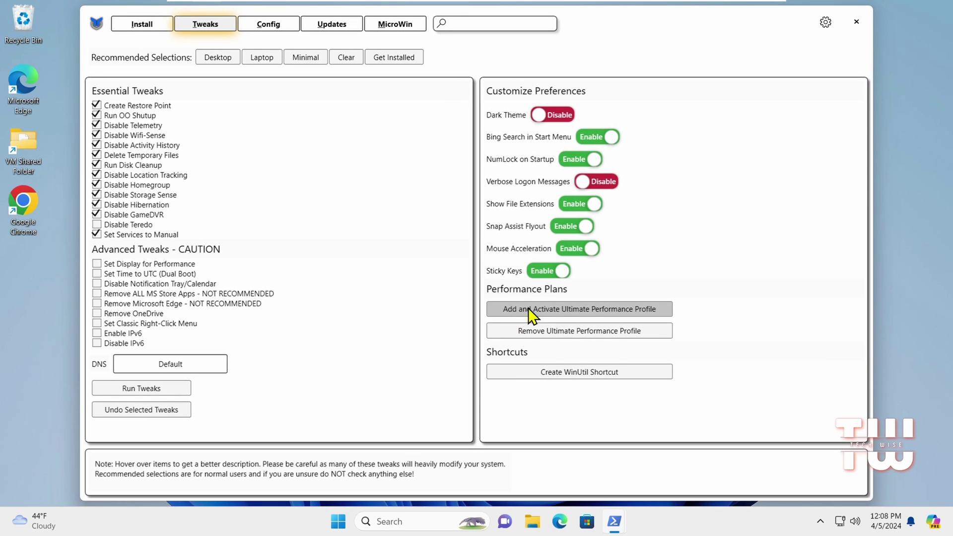
click(345, 520)
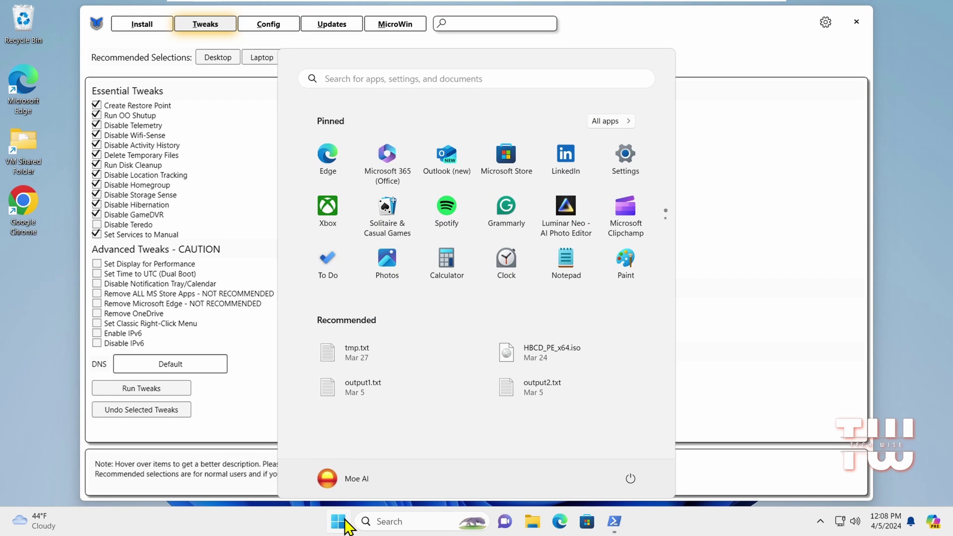
text(powe)
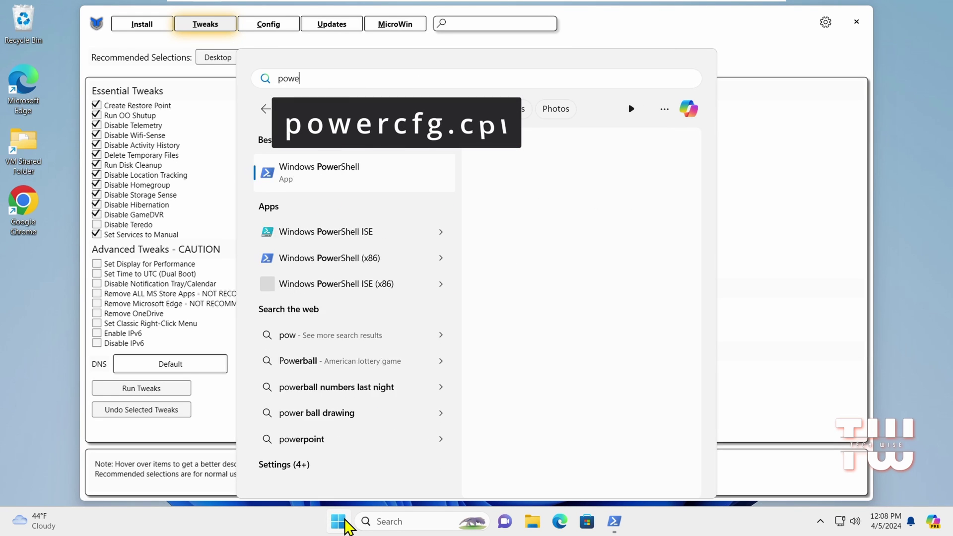
text(rcfg.)
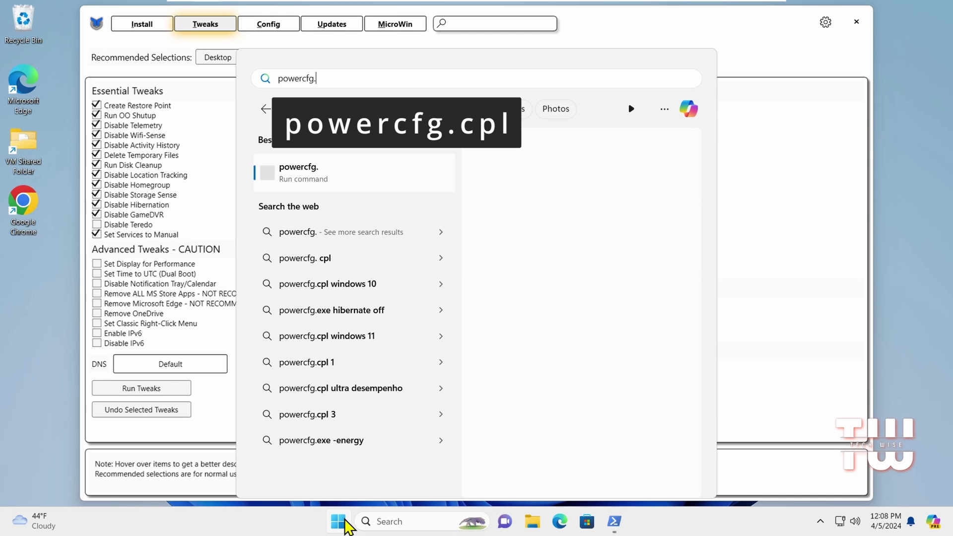
text(cpl)
key(Return)
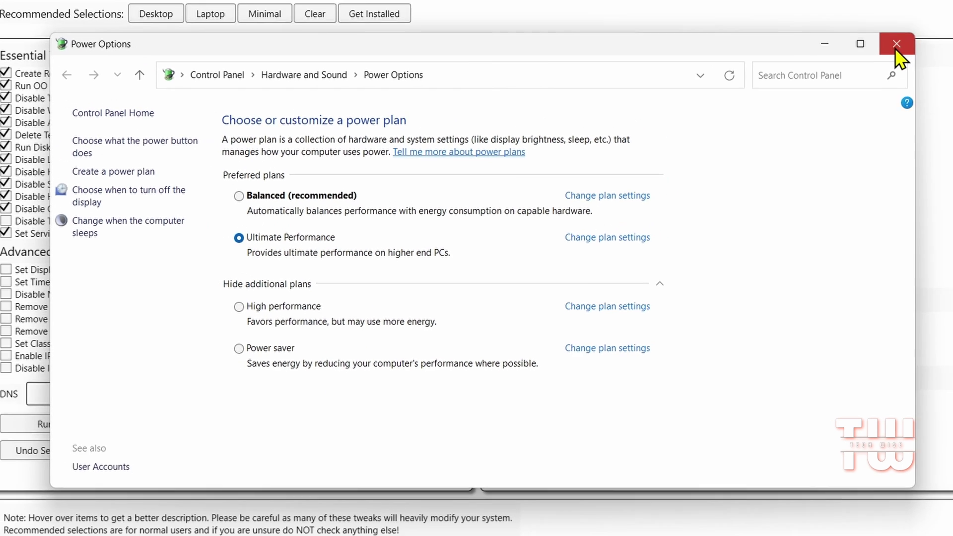
click(941, 12)
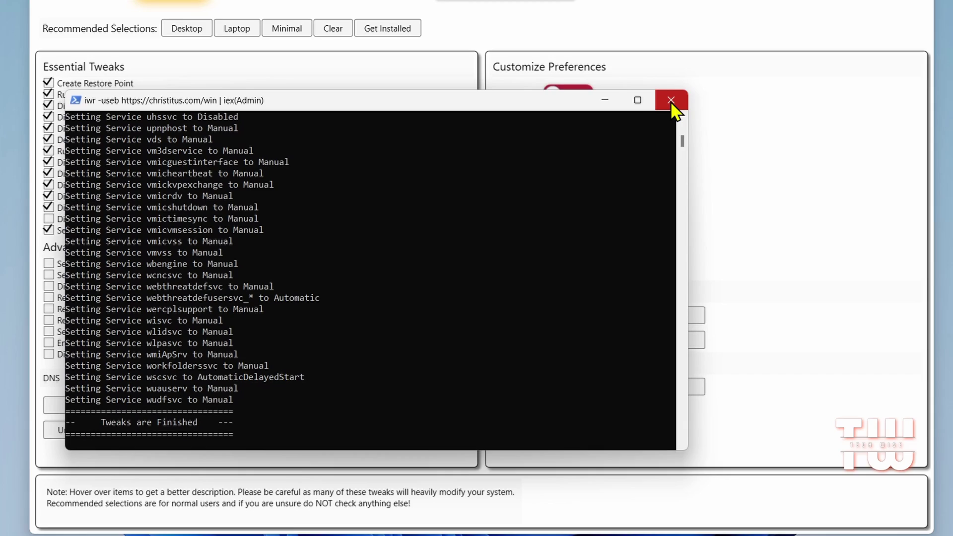
Step: Close the WinUtil window once the tweaks have finished applying
click(695, 81)
Step: Close the PowerShell console and restart the PC from the Start menu's power options
click(647, 121)
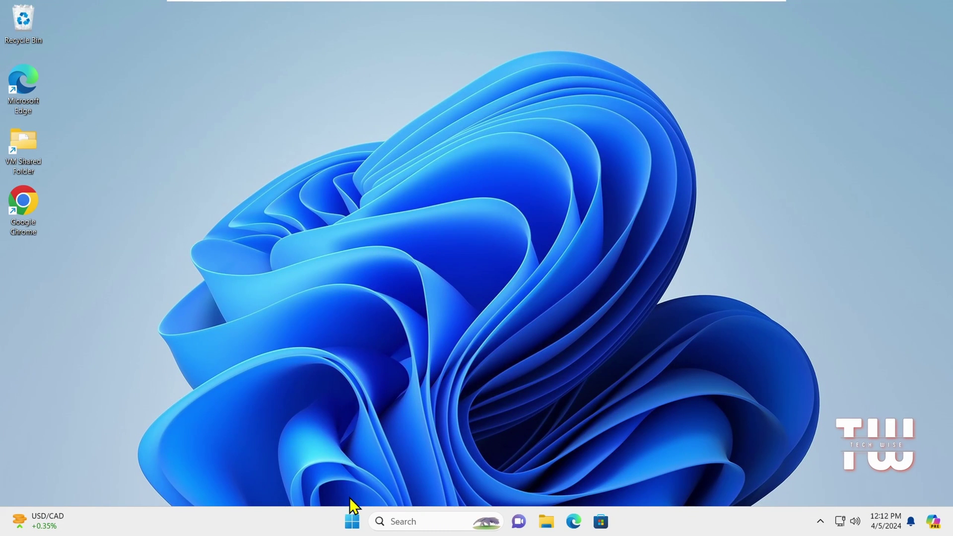
click(352, 521)
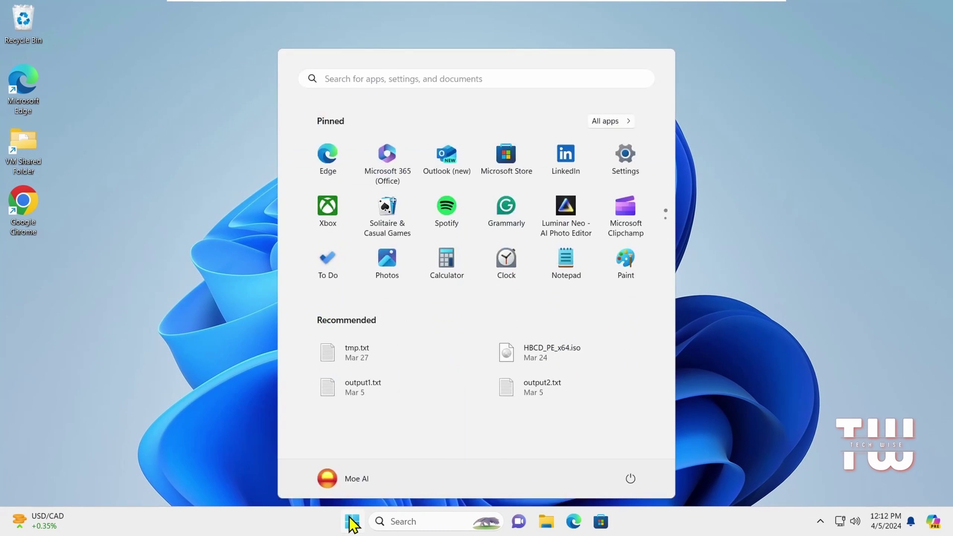
click(627, 479)
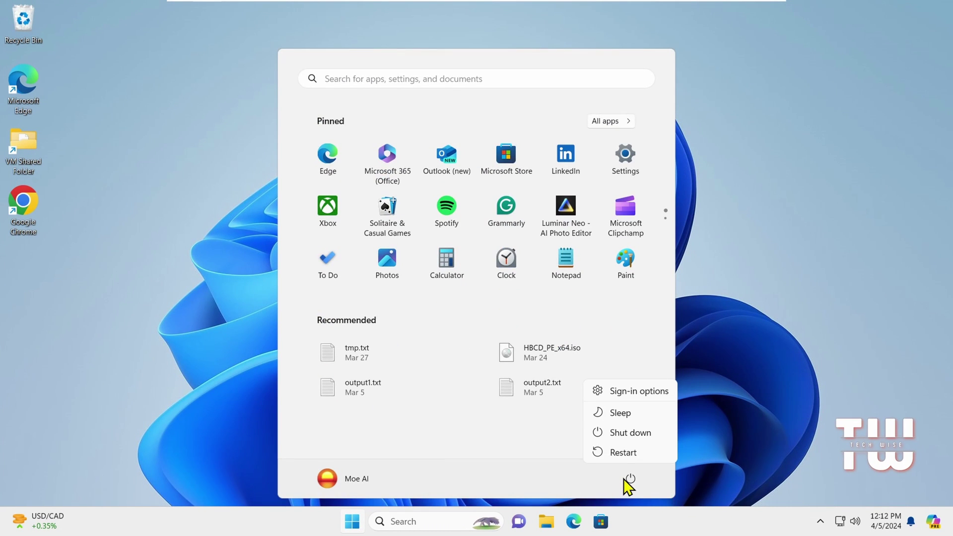
click(636, 452)
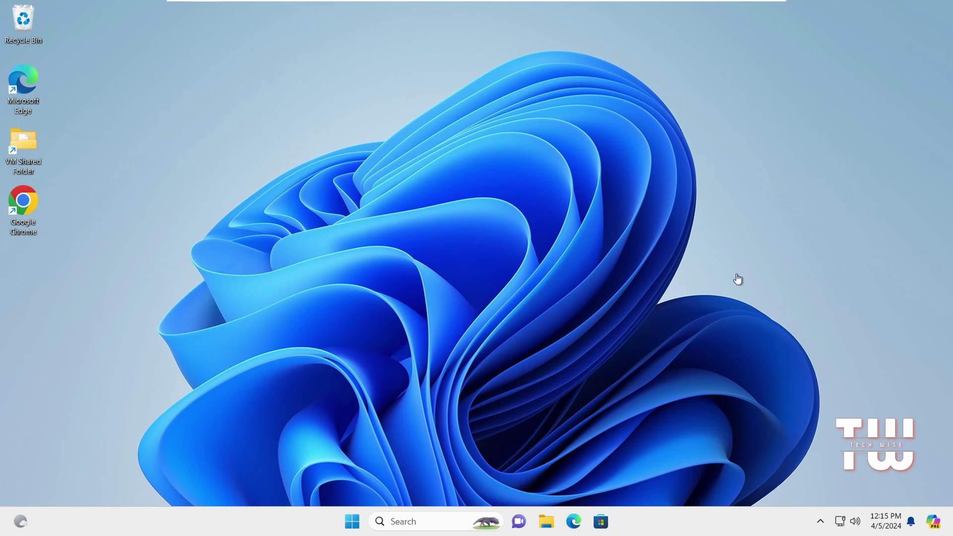
right_click(679, 521)
click(735, 475)
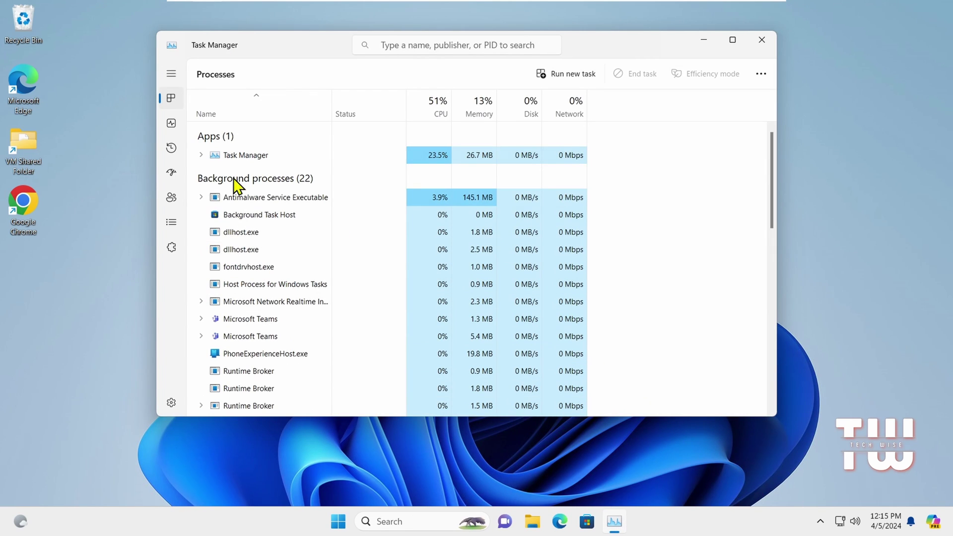
click(172, 124)
click(248, 116)
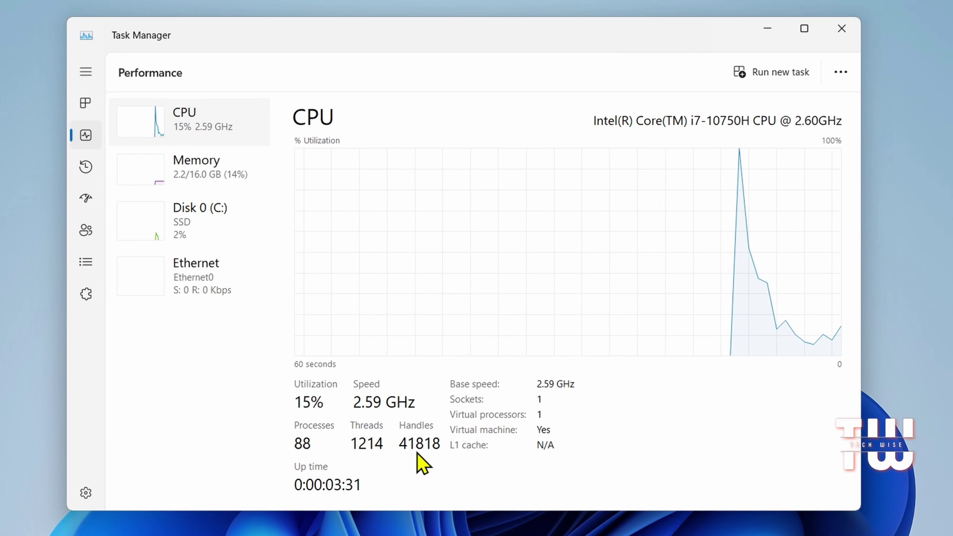
click(212, 174)
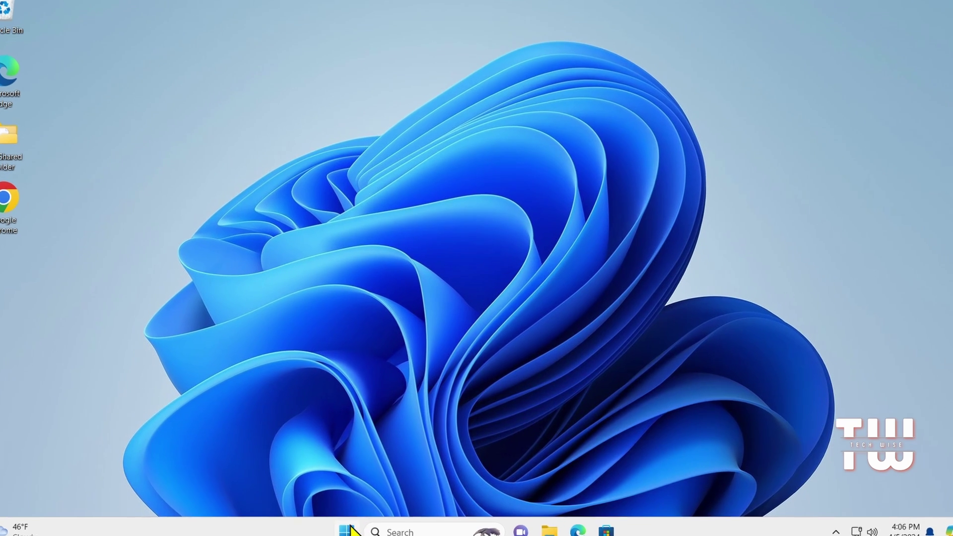
Step: Search 'restor' from Start and open the Create a restore point settings
click(352, 522)
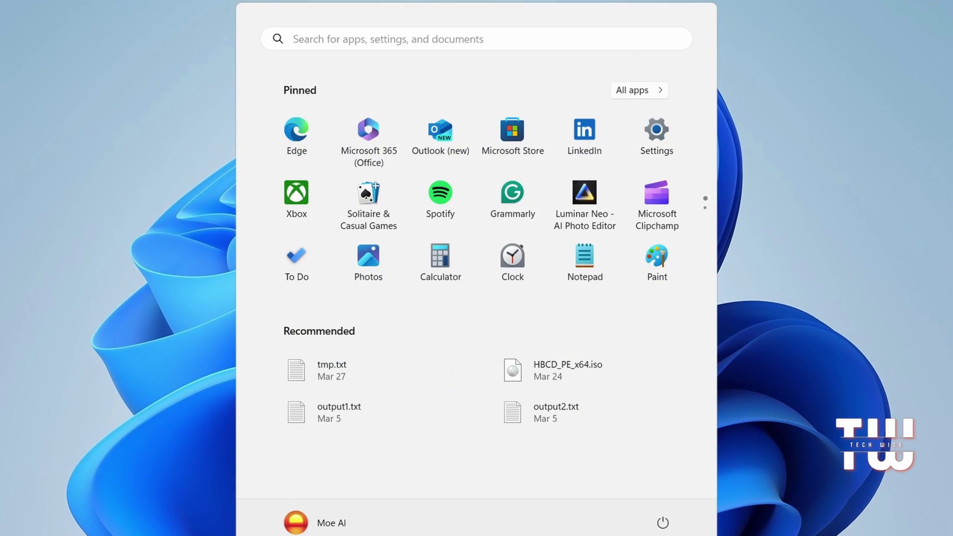
text(restor)
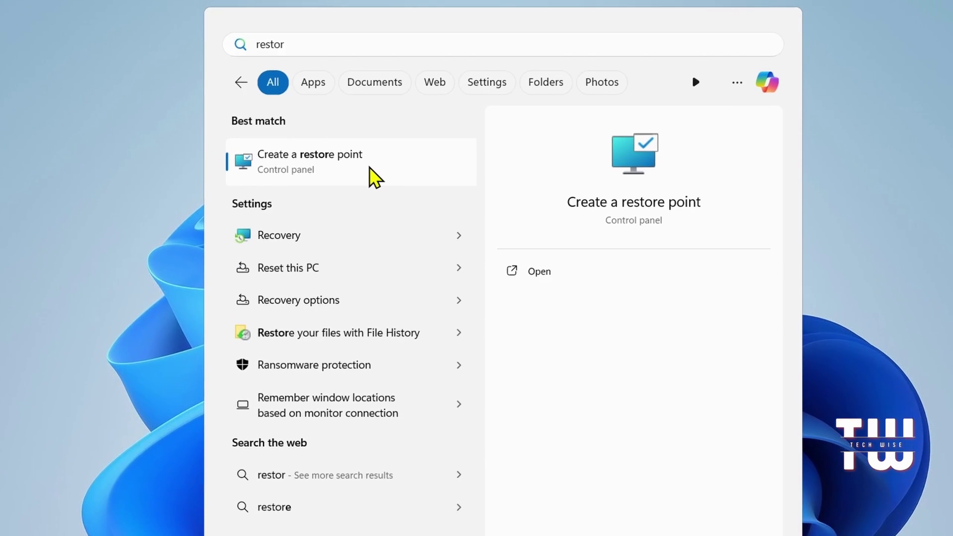
click(370, 168)
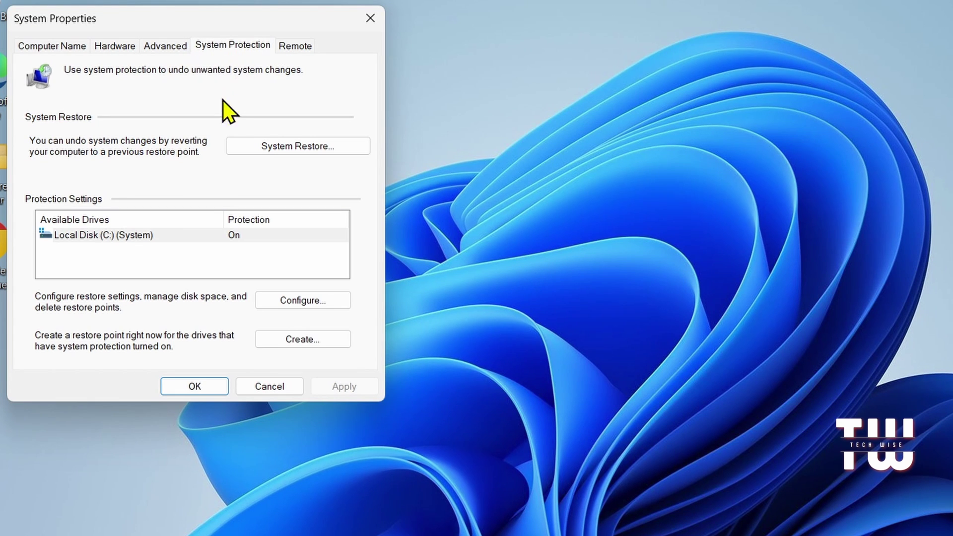
Step: In System Restore, select the WinUtil restore point from 4/5/2024 12:08:51 PM to view its confirmation
click(302, 150)
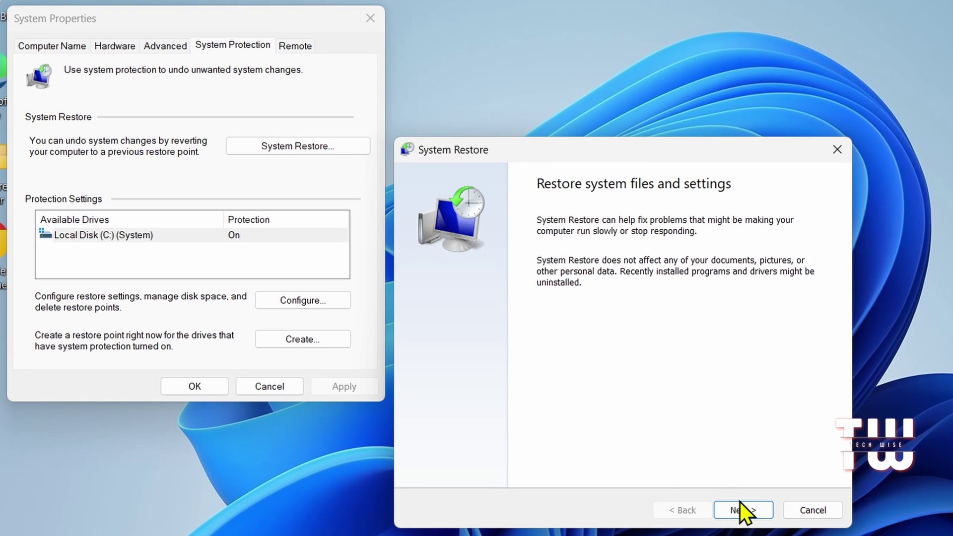
click(741, 502)
click(493, 286)
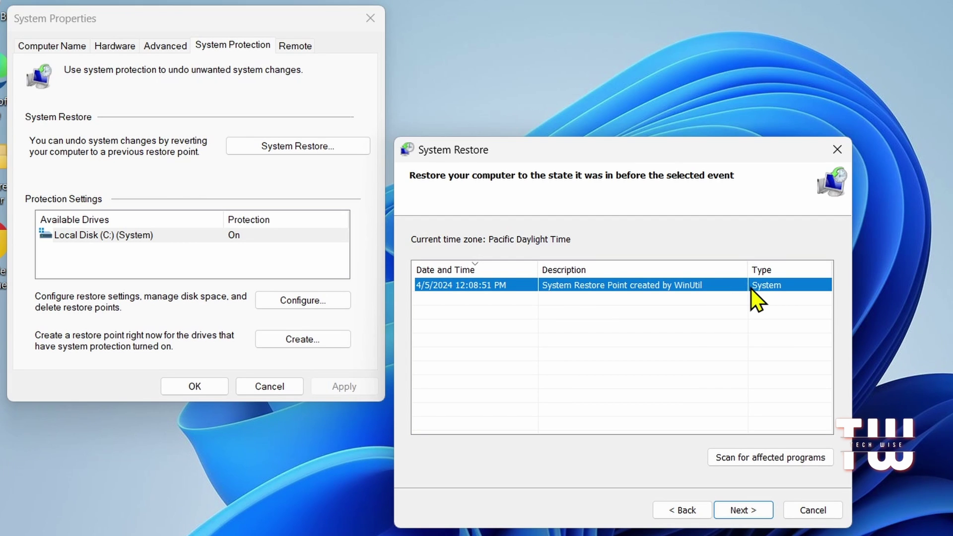
click(740, 502)
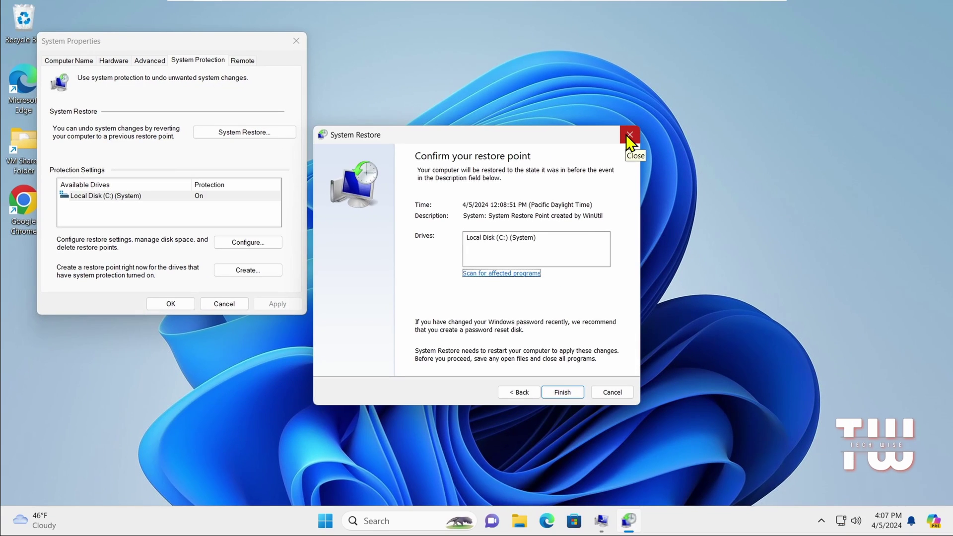
Step: Close the System Restore wizard without restoring, then close System Properties
click(838, 150)
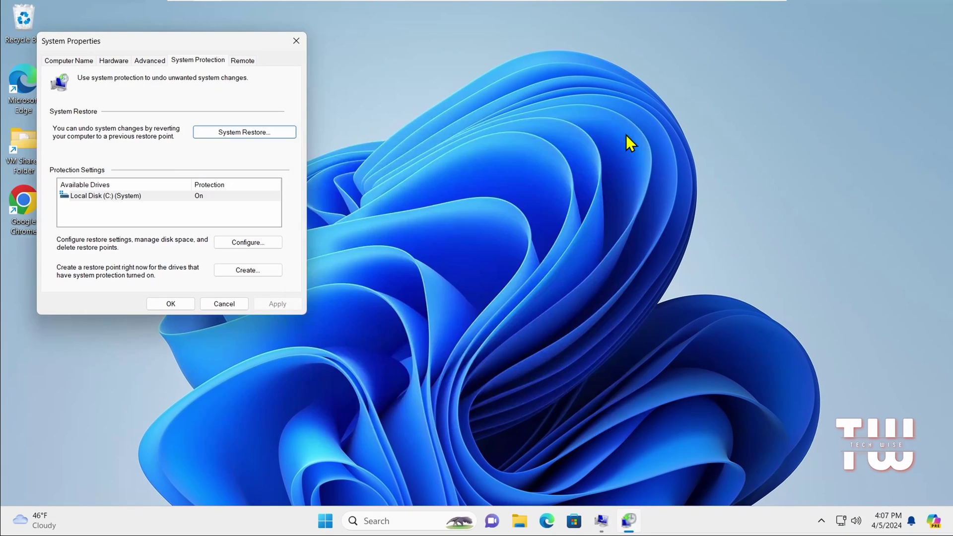
click(298, 43)
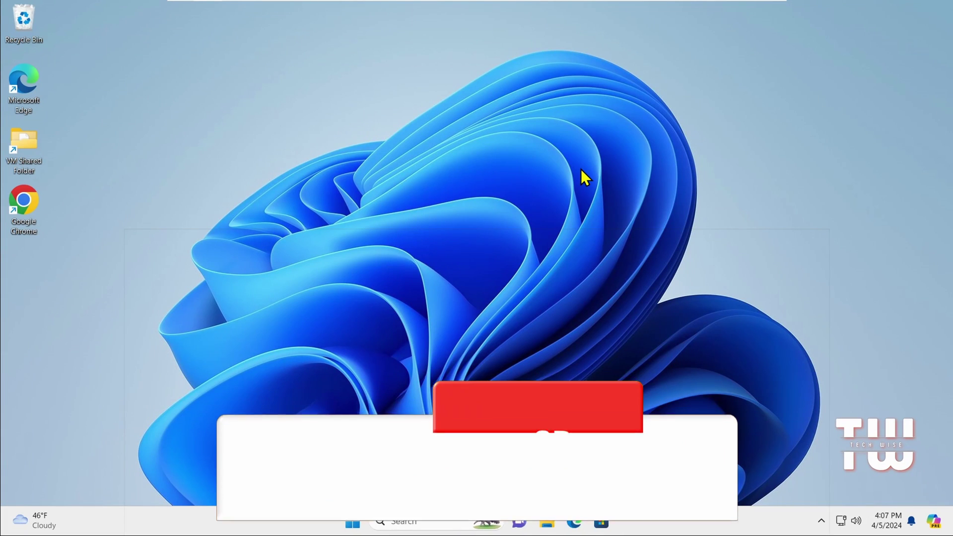